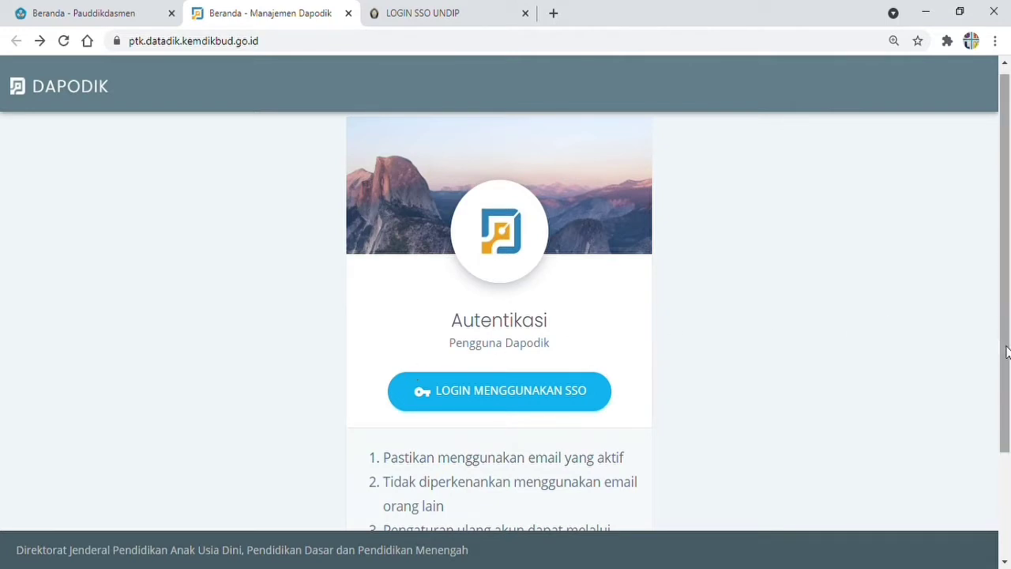
# Open the SSO login form and clear the prefilled account password
pyautogui.moveTo(1007, 353); pyautogui.dragTo(1008, 416)
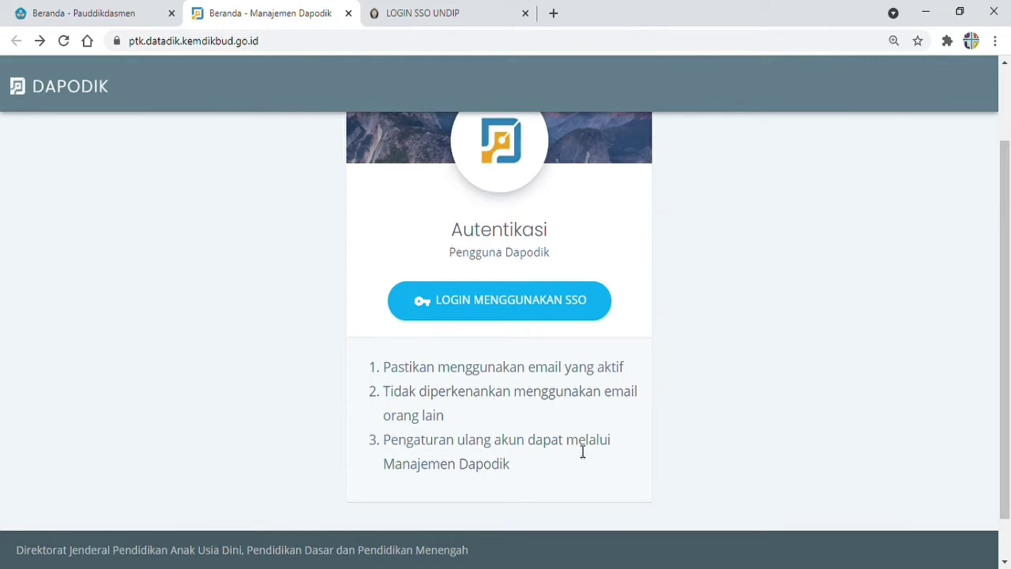
pyautogui.click(455, 318)
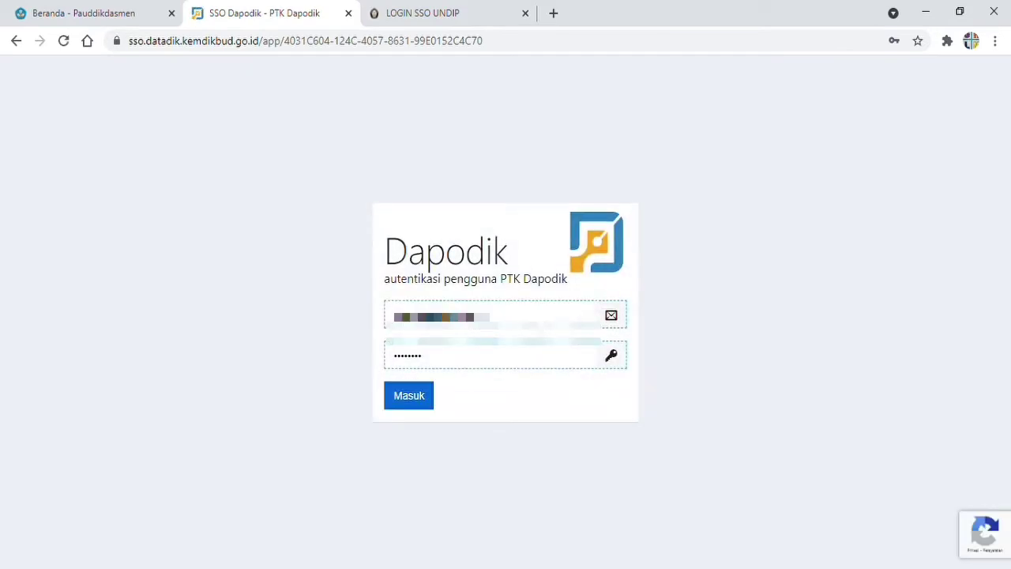
pyautogui.click(548, 324)
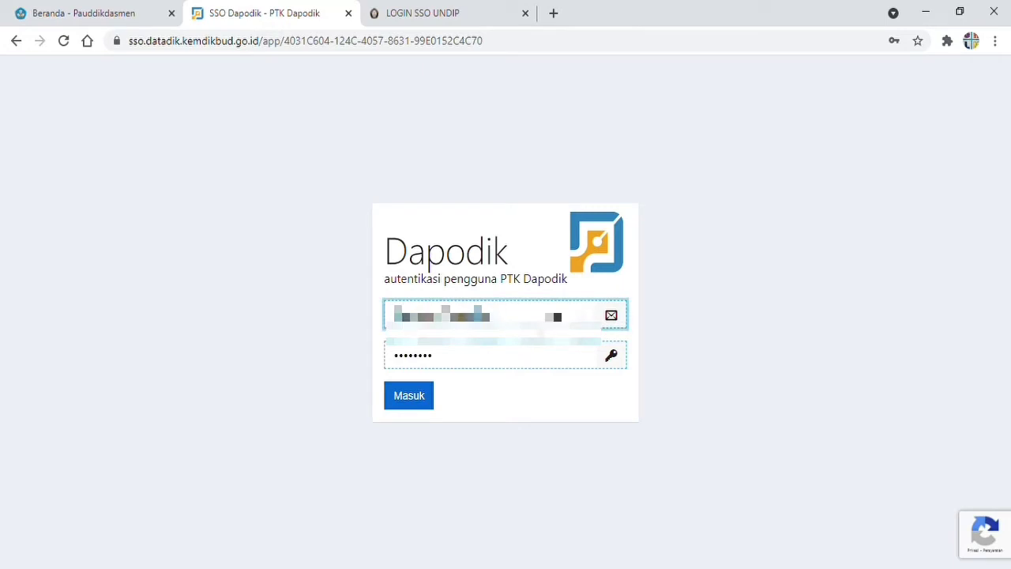
pyautogui.click(466, 360)
pyautogui.press('BackSpace')
pyautogui.press('BackSpace')
pyautogui.press('BackSpace')
pyautogui.press('BackSpace')
pyautogui.press('BackSpace')
pyautogui.press('BackSpace')
pyautogui.press('BackSpace')
pyautogui.press('BackSpace')
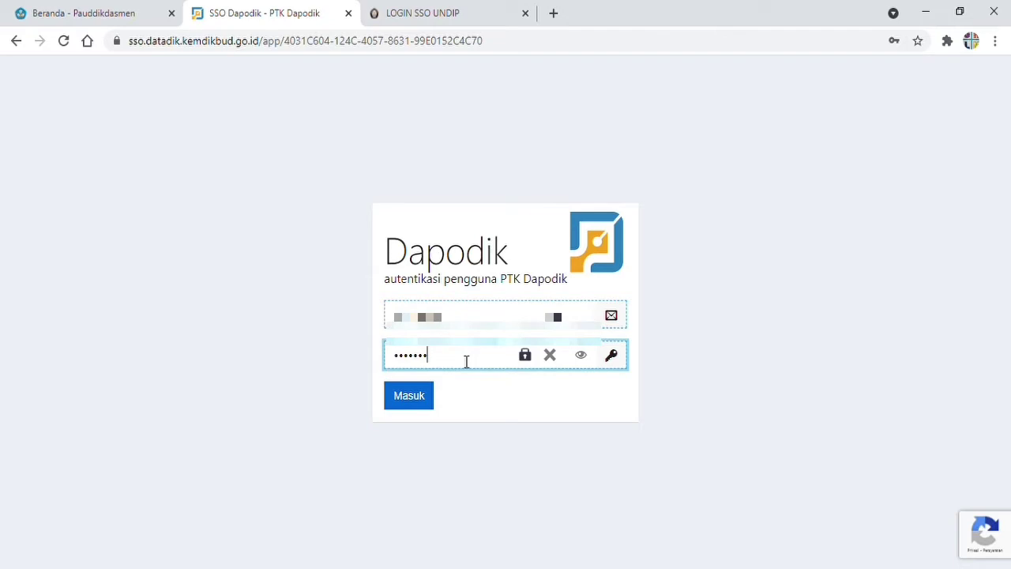
# Enter the account e-mail and password in the SSO form and sign in
pyautogui.click(328, 321)
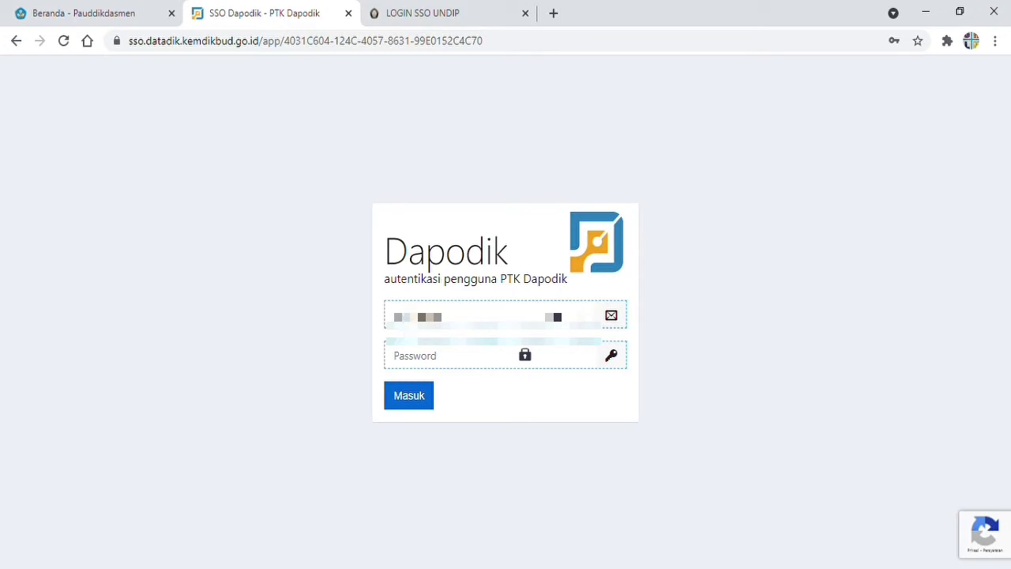
pyautogui.click(406, 318)
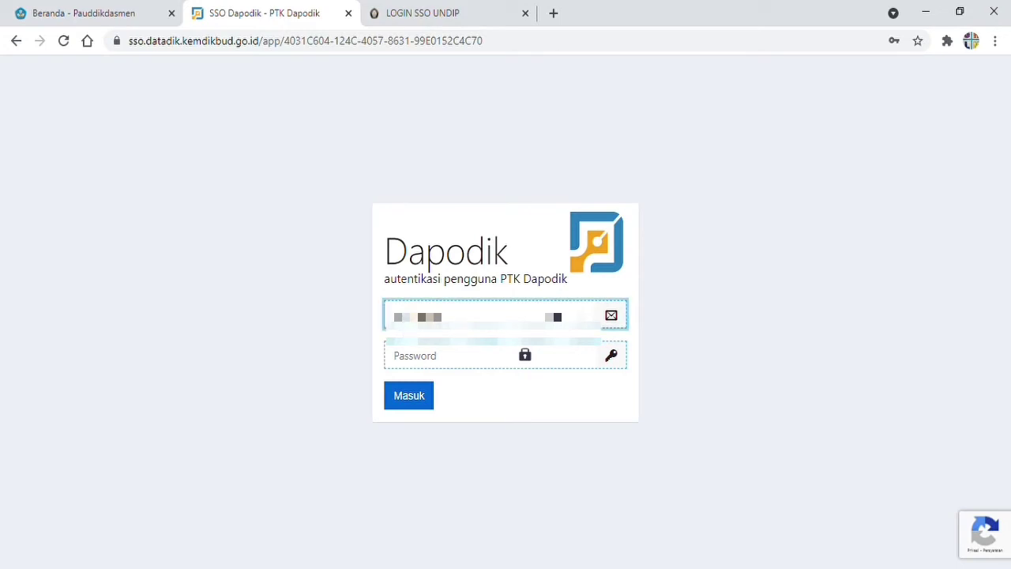
pyautogui.press('Tab')
pyautogui.write('********')
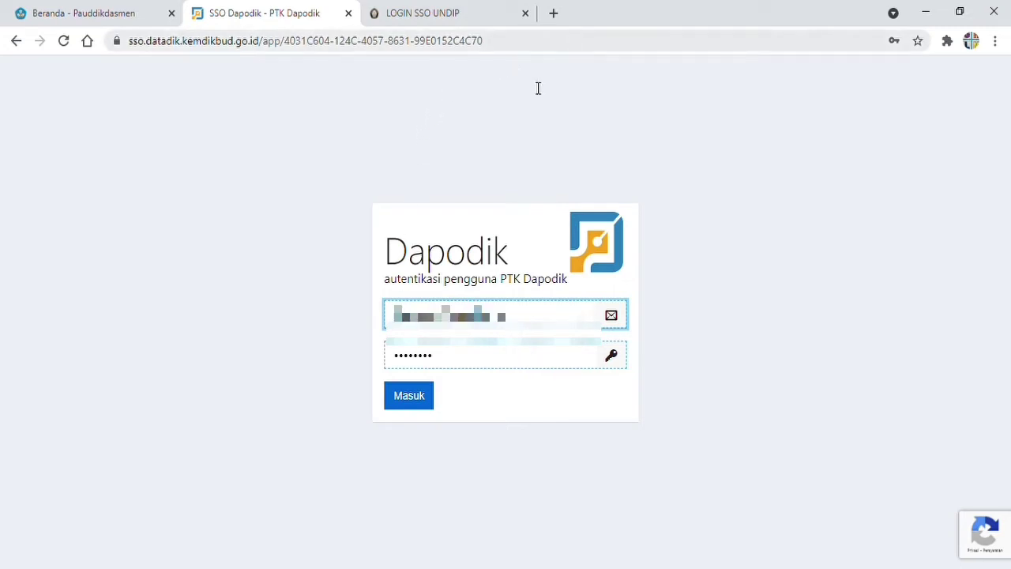
pyautogui.click(419, 403)
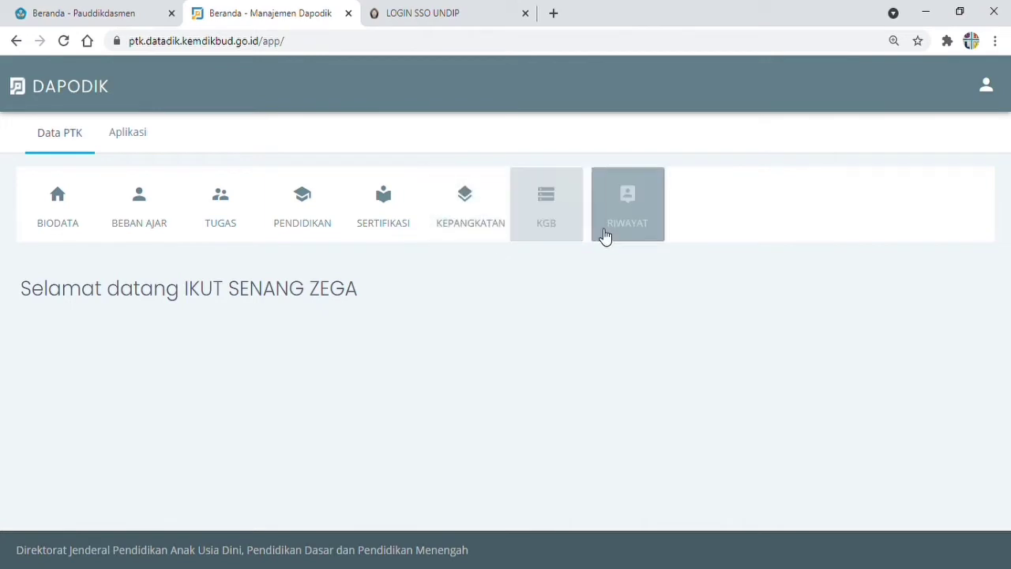
# View the Aplikasi section, and examine the Identitas details in the Biodata section of Data PTK
pyautogui.click(117, 149)
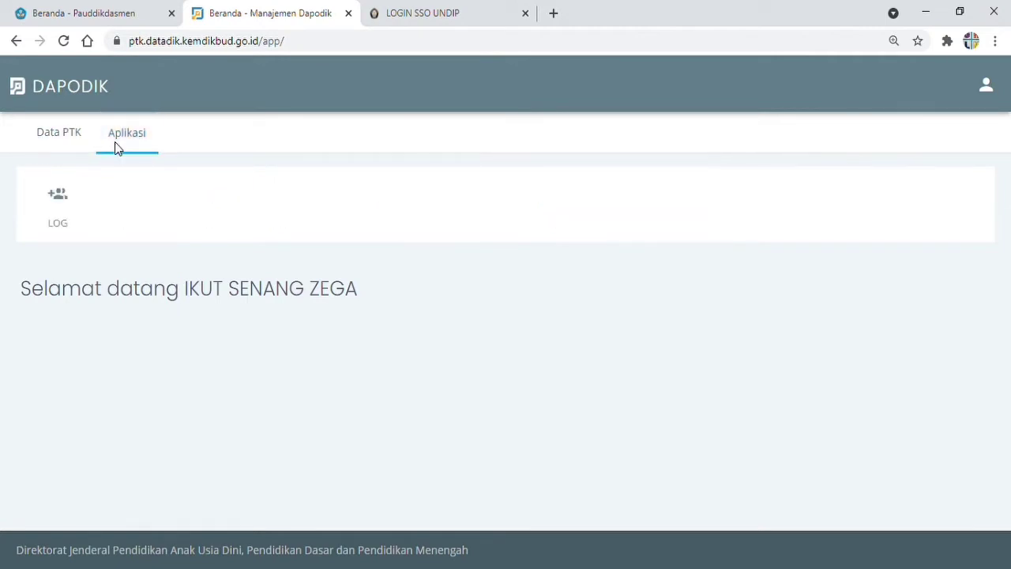
pyautogui.click(60, 143)
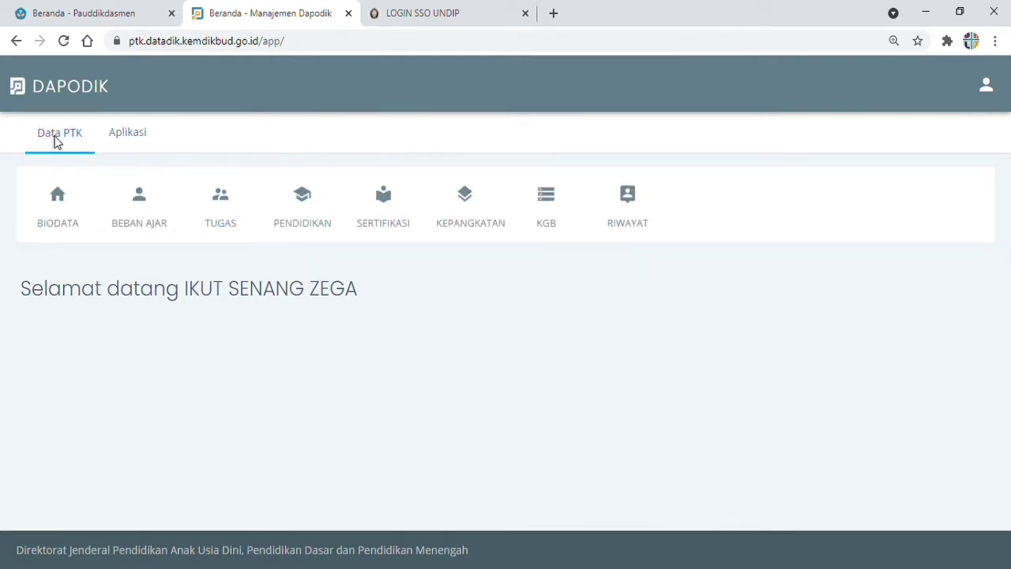
pyautogui.click(55, 205)
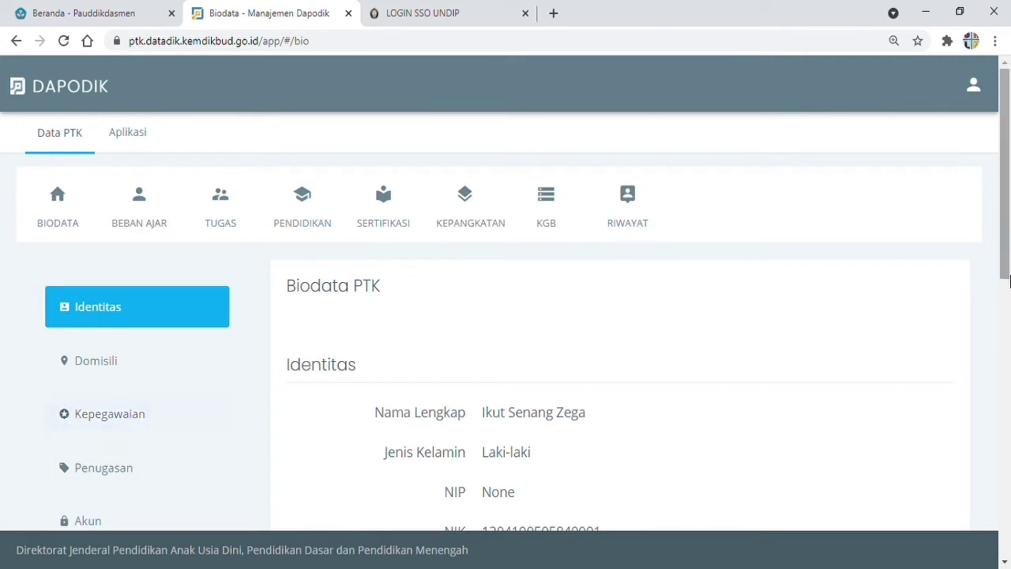
pyautogui.moveTo(1005, 271); pyautogui.dragTo(1006, 327)
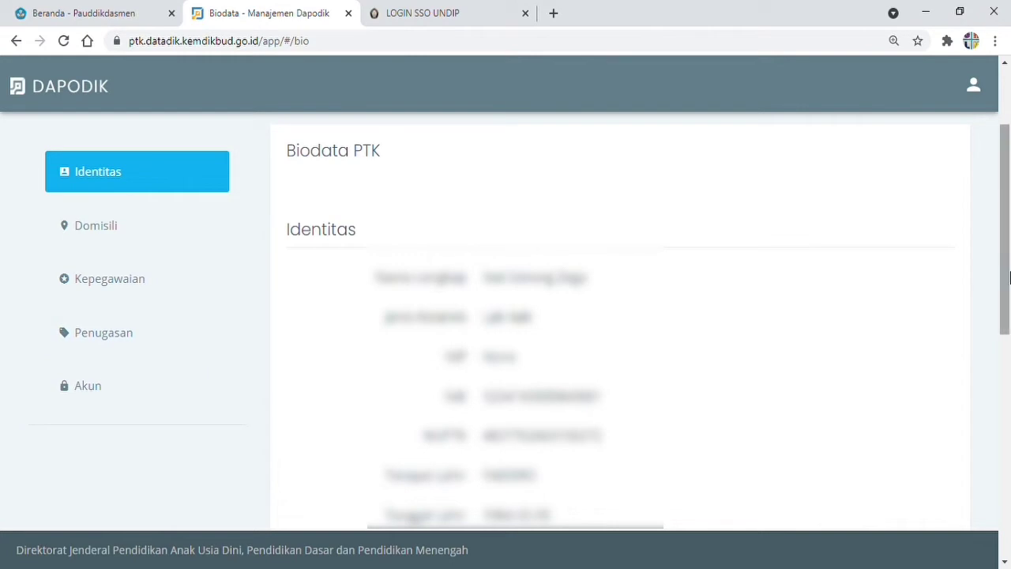
pyautogui.moveTo(1005, 277); pyautogui.dragTo(996, 203)
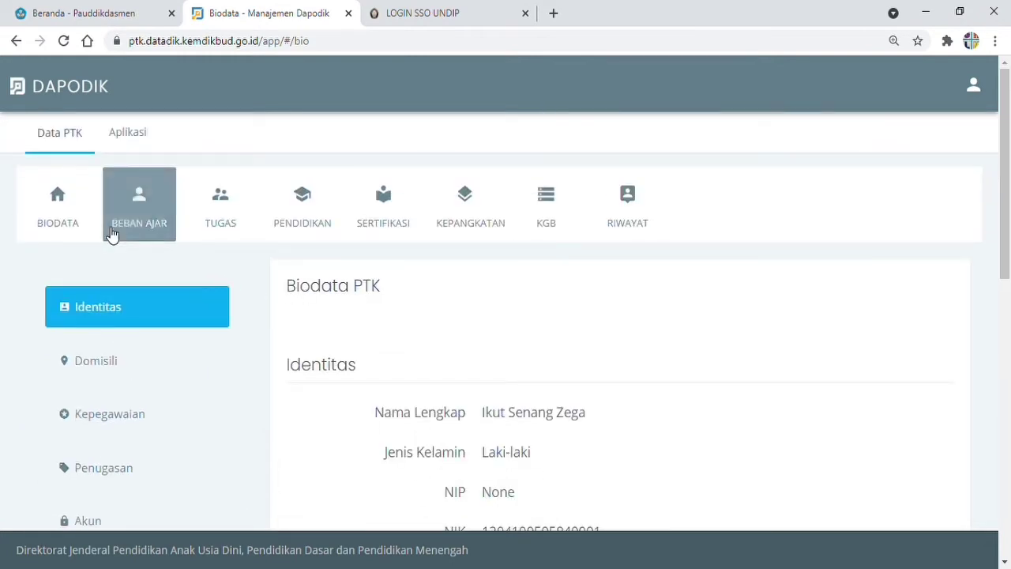
# Review the Beban Ajar teaching load table and the Tugas Tambahan records
pyautogui.click(162, 227)
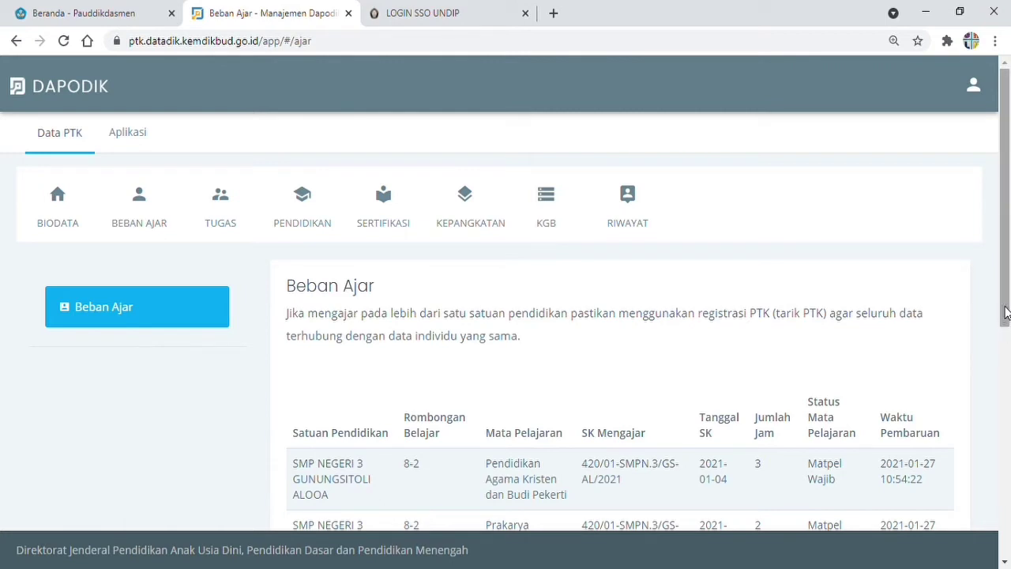
pyautogui.moveTo(1005, 312); pyautogui.dragTo(996, 282)
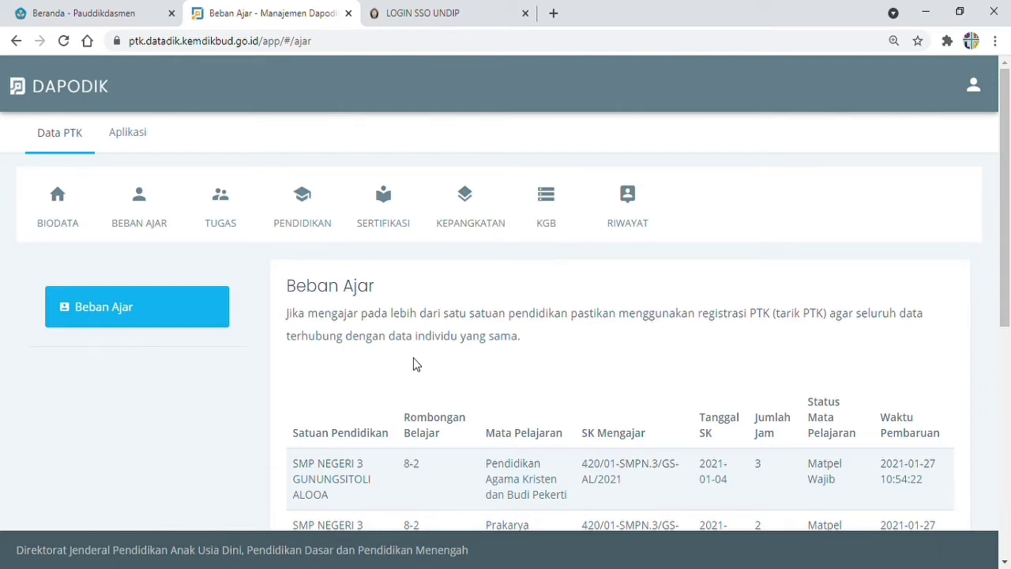
pyautogui.click(213, 239)
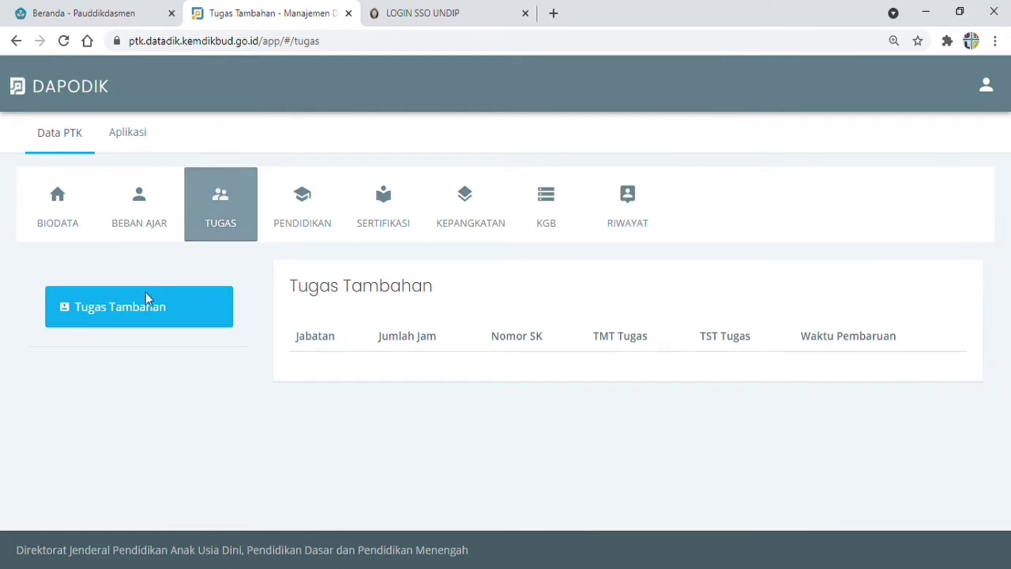
# Inspect the S1 entry of the formal education history in its edit form and cancel without saving
pyautogui.click(296, 241)
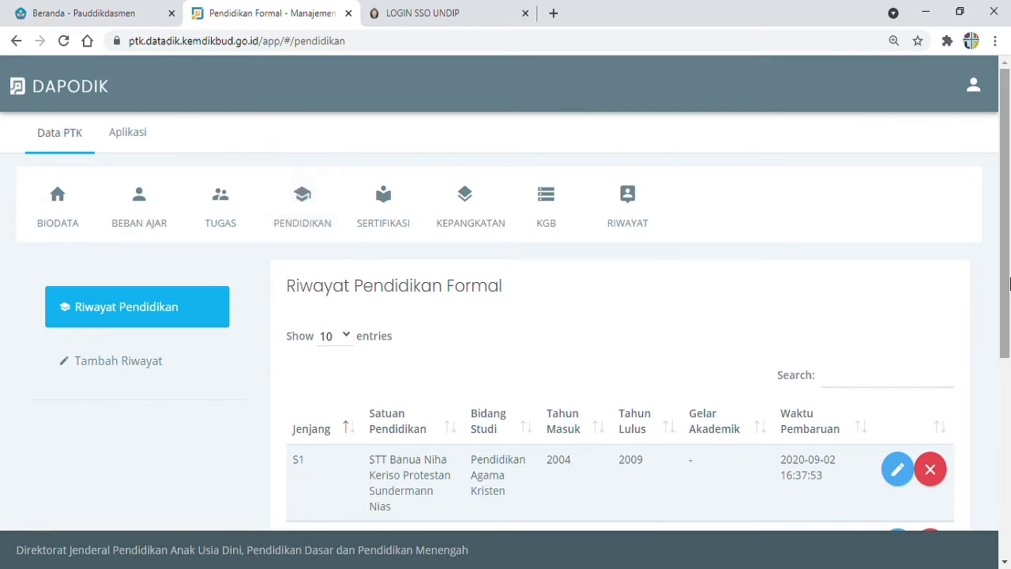
pyautogui.moveTo(1010, 285)
pyautogui.mouseDown()
pyautogui.moveTo(1008, 426)
pyautogui.moveTo(1009, 300)
pyautogui.mouseUp()
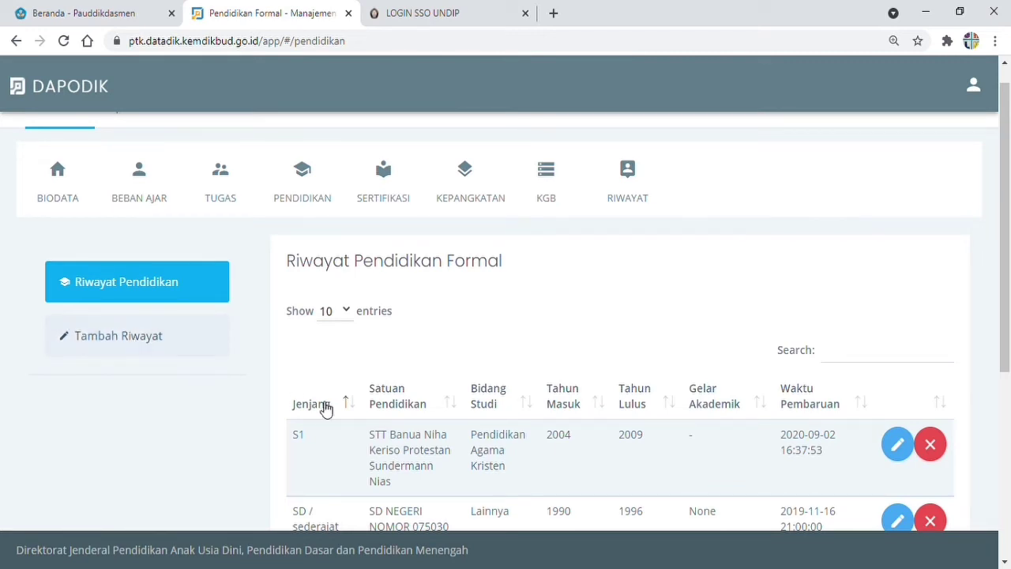
pyautogui.moveTo(1009, 287); pyautogui.dragTo(1009, 328)
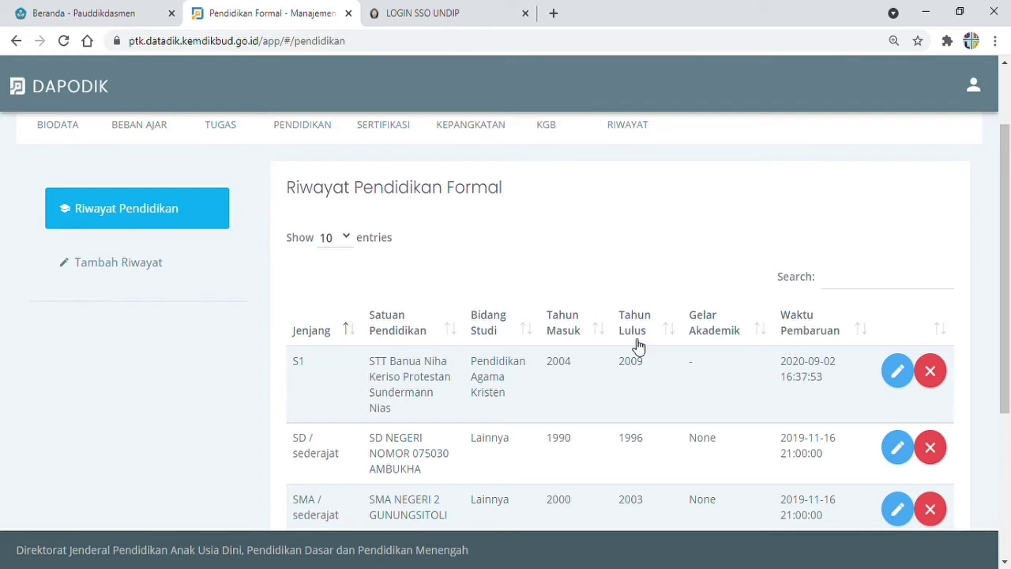
pyautogui.click(898, 371)
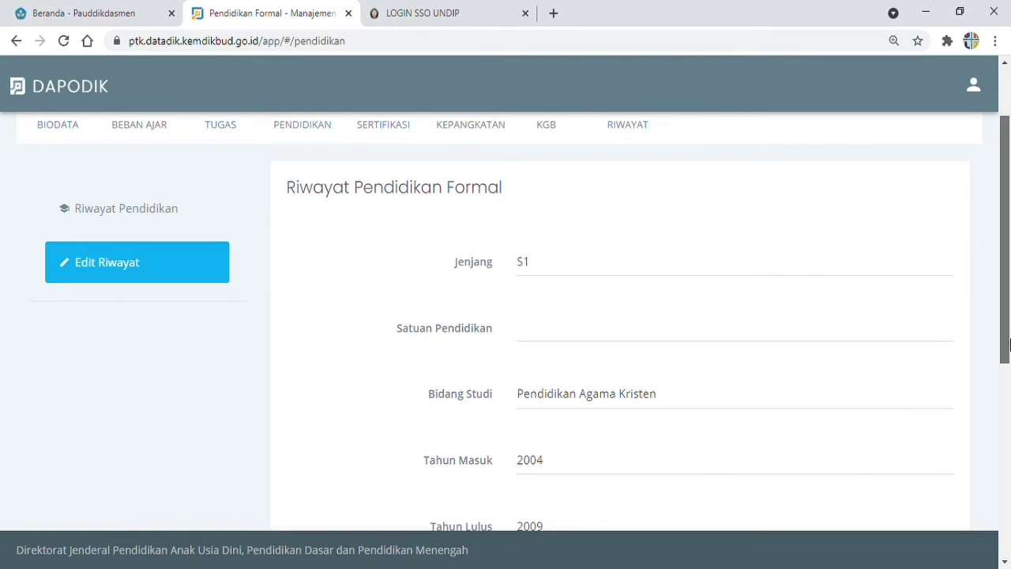
pyautogui.moveTo(1009, 342); pyautogui.dragTo(1010, 494)
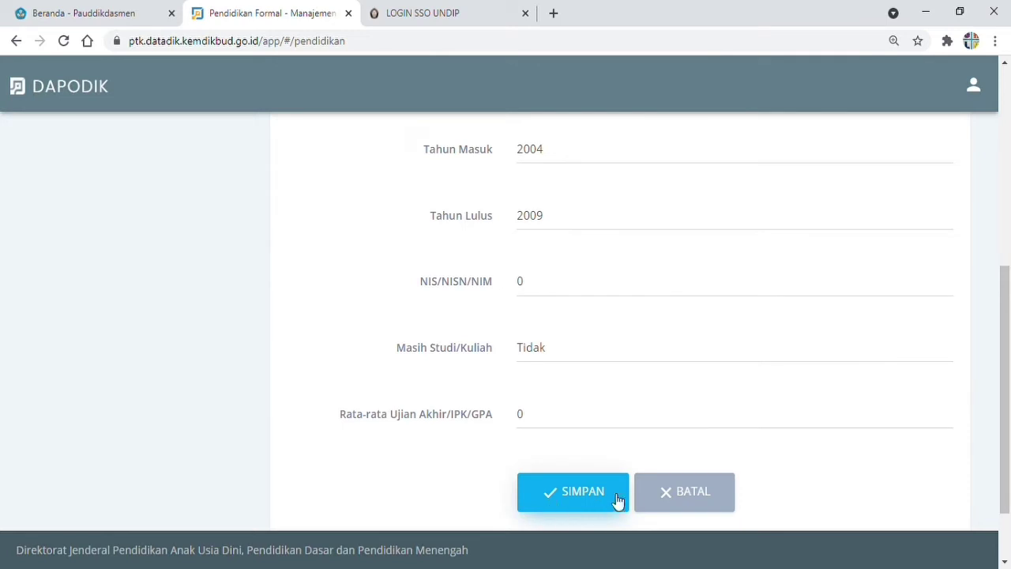
pyautogui.click(700, 507)
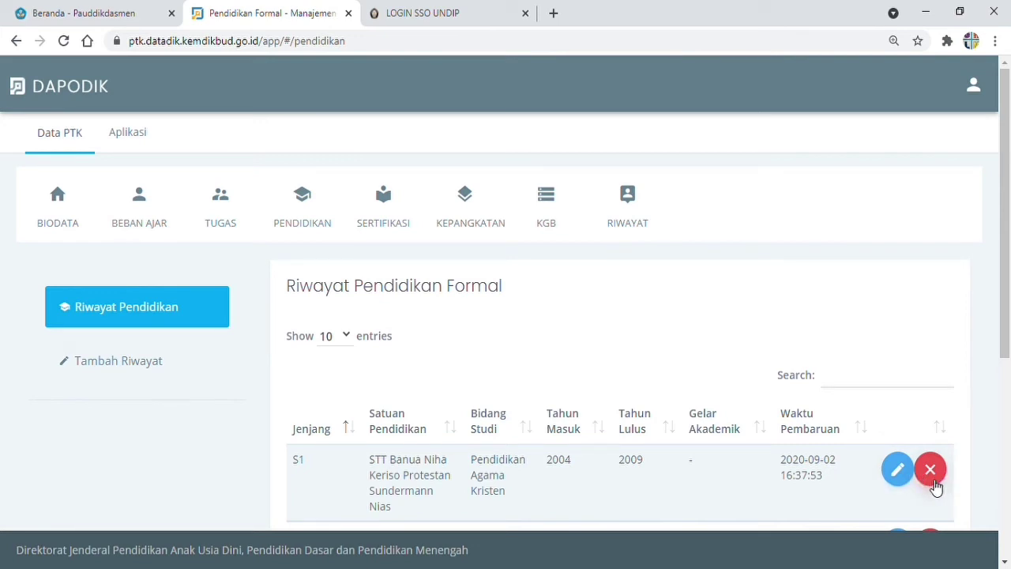
# Look through the blank Tambah Riwayat form for a new education entry and cancel it
pyautogui.click(138, 369)
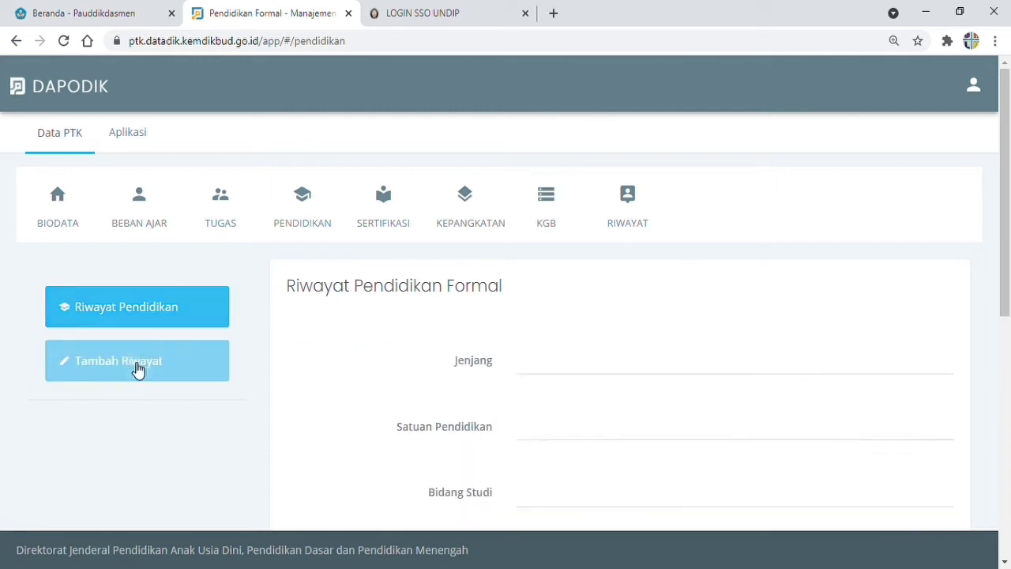
pyautogui.click(542, 369)
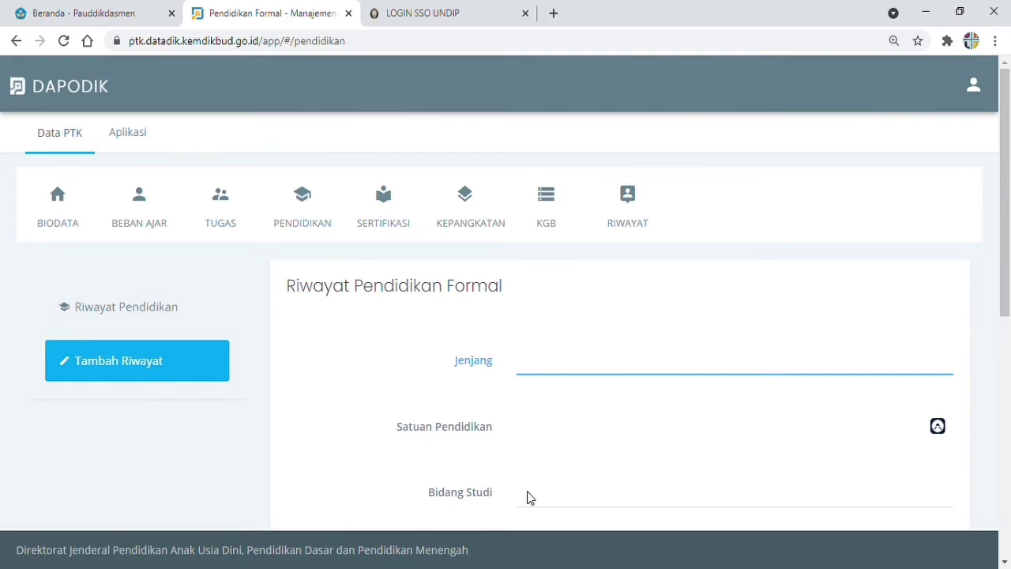
pyautogui.click(630, 431)
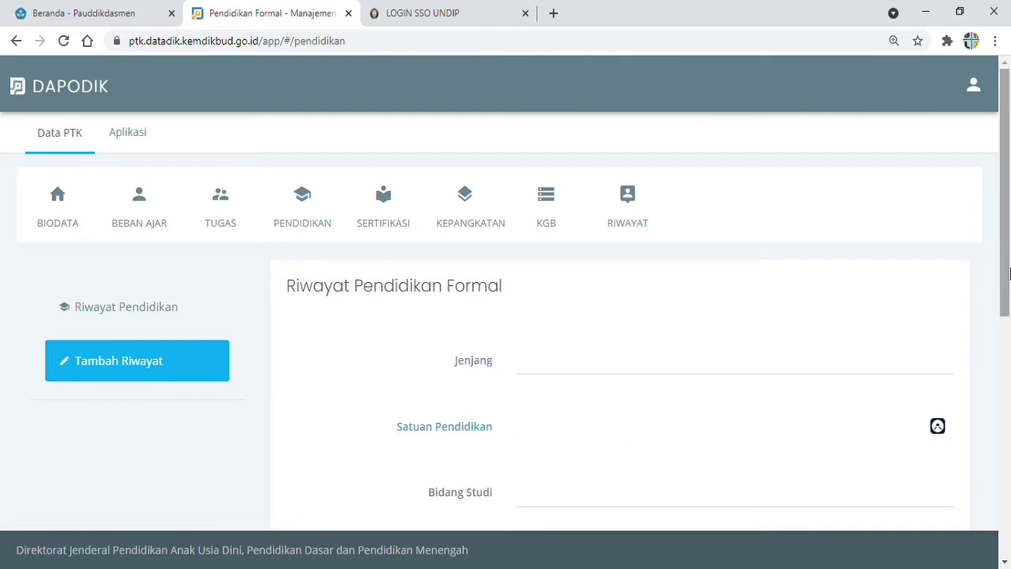
pyautogui.moveTo(1009, 272); pyautogui.dragTo(1009, 496)
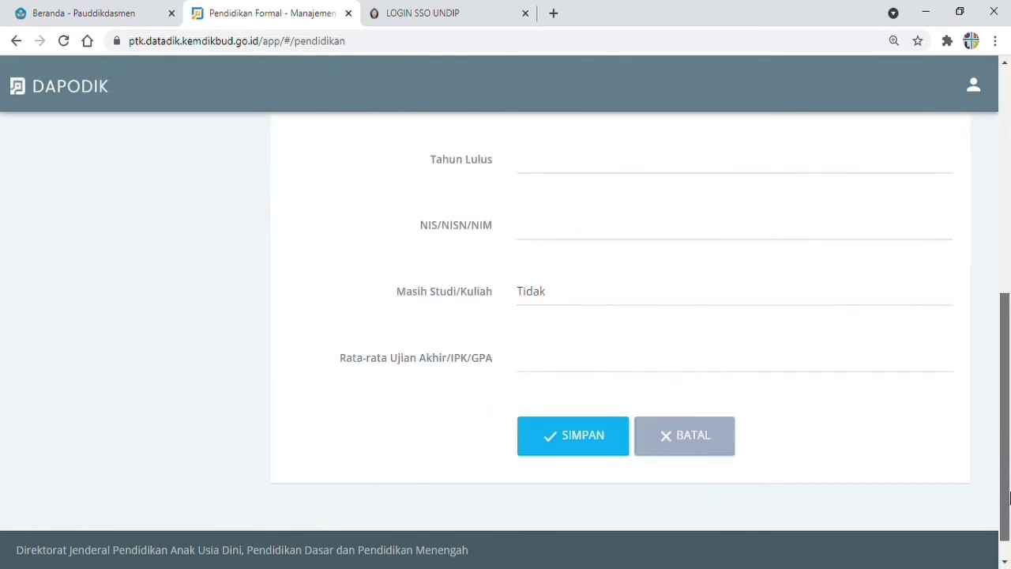
pyautogui.click(683, 437)
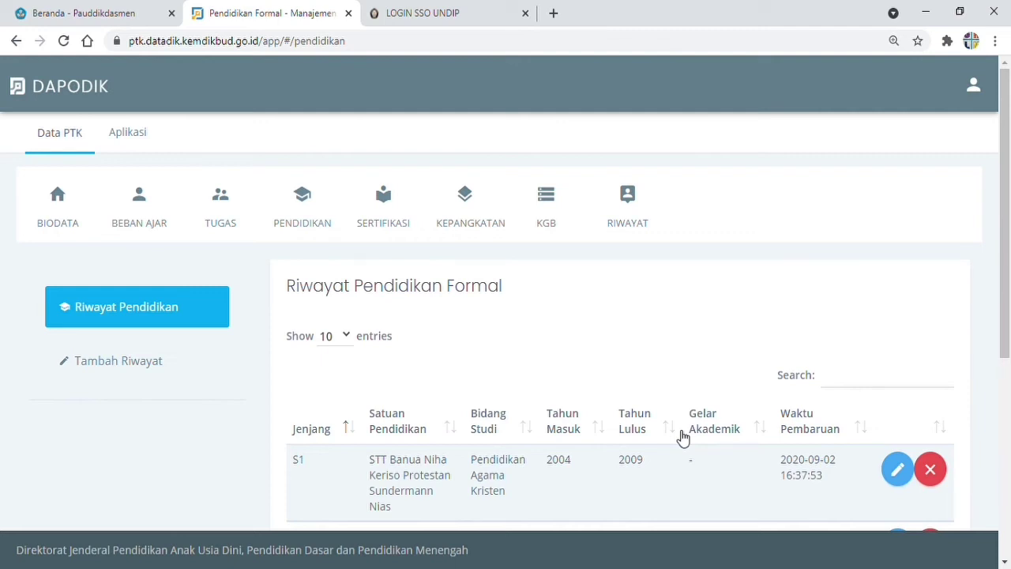
# Review the remaining PTK records for Sertifikasi, Kepangkatan, KGB and Riwayat Kerja
pyautogui.click(397, 229)
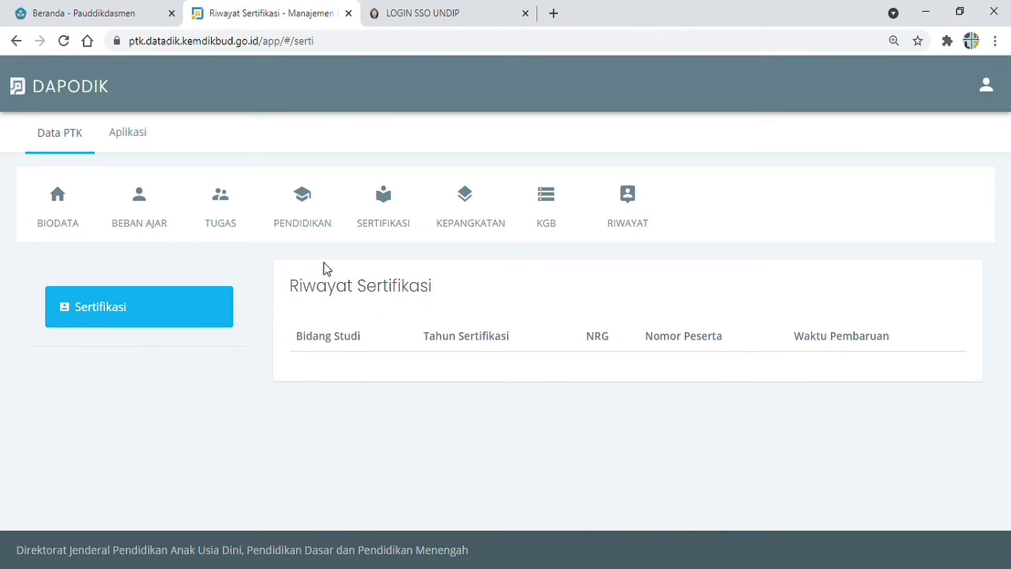
pyautogui.click(484, 217)
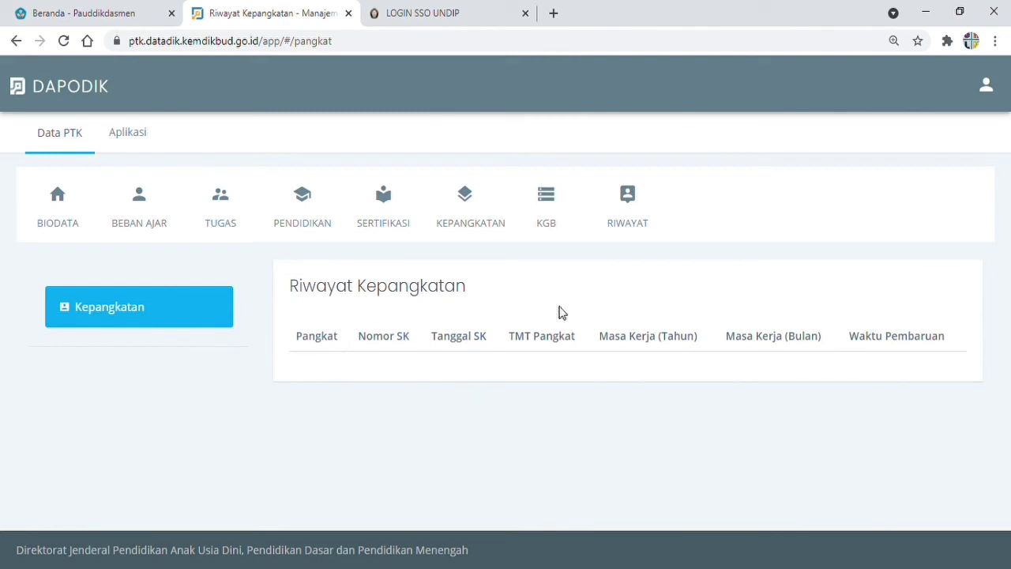
pyautogui.click(548, 230)
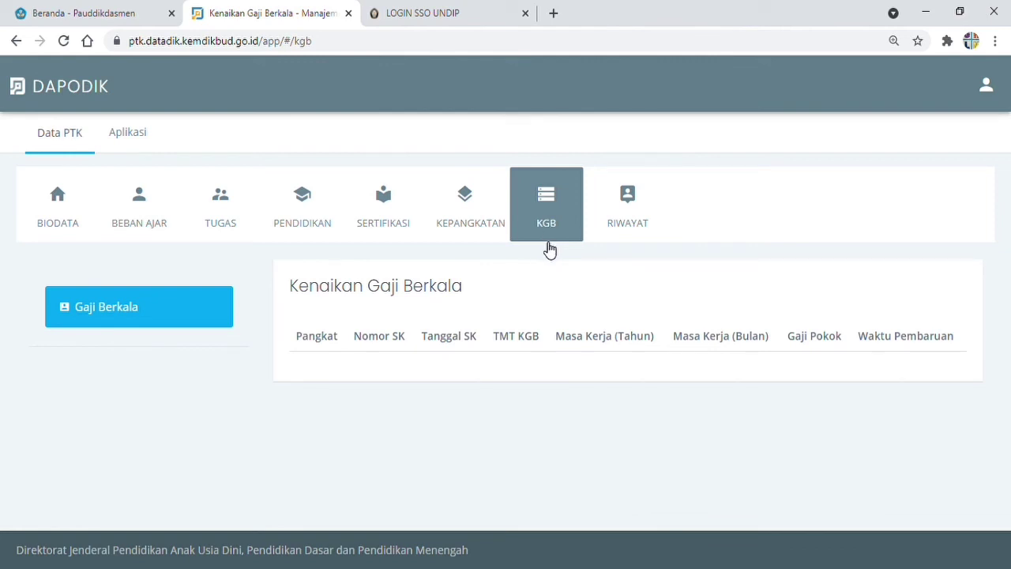
pyautogui.click(624, 233)
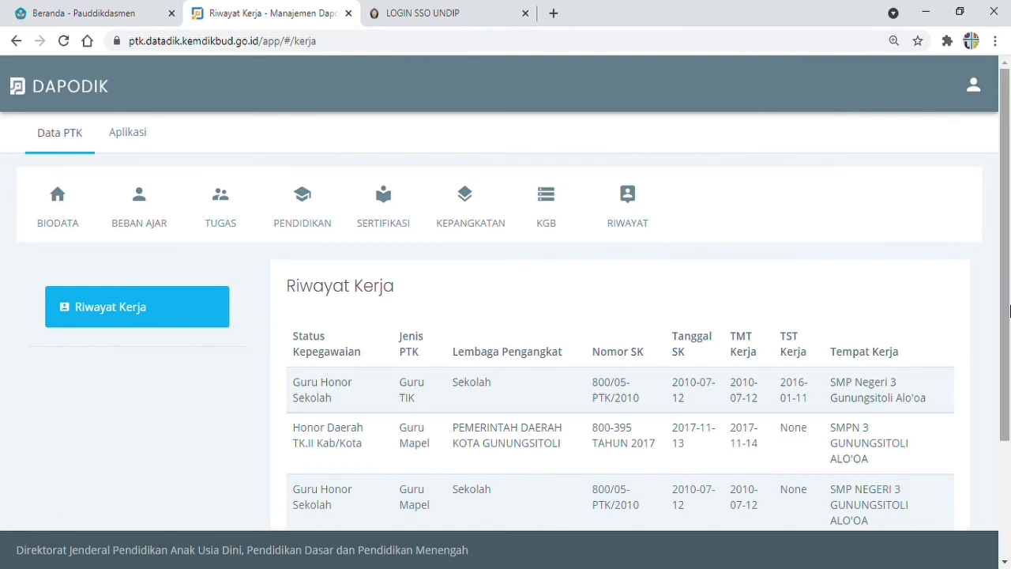
pyautogui.moveTo(1010, 311); pyautogui.dragTo(1000, 286)
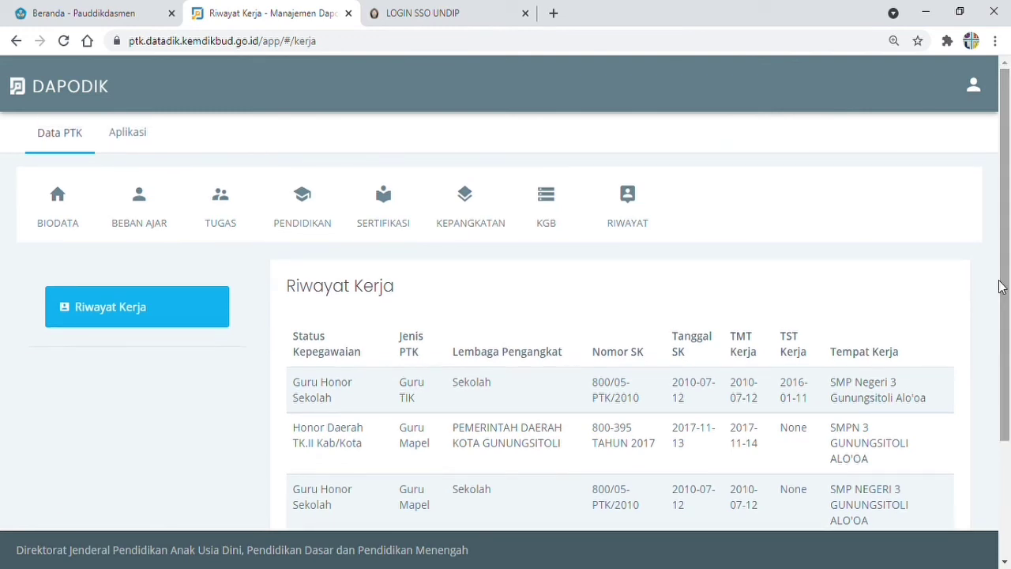